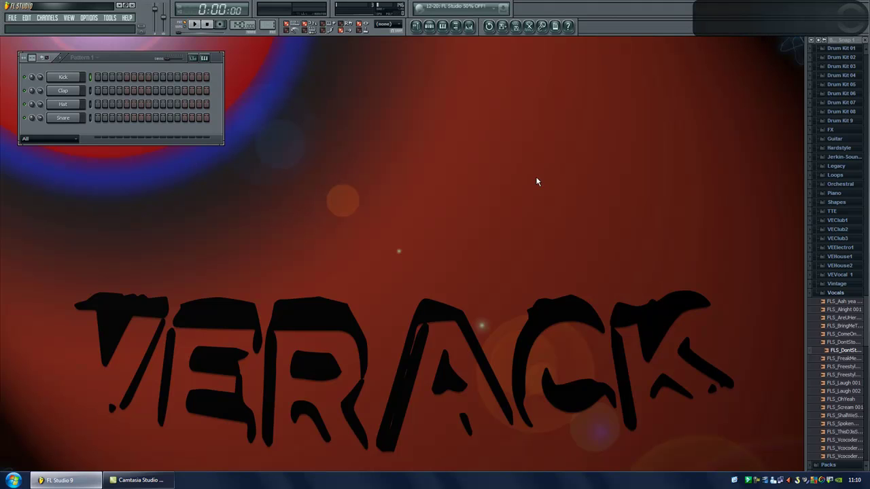
# Step: Expand Packs > Vocals in the browser and preview the FLS_DontStopNow_02 sample
pyautogui.click(848, 353)
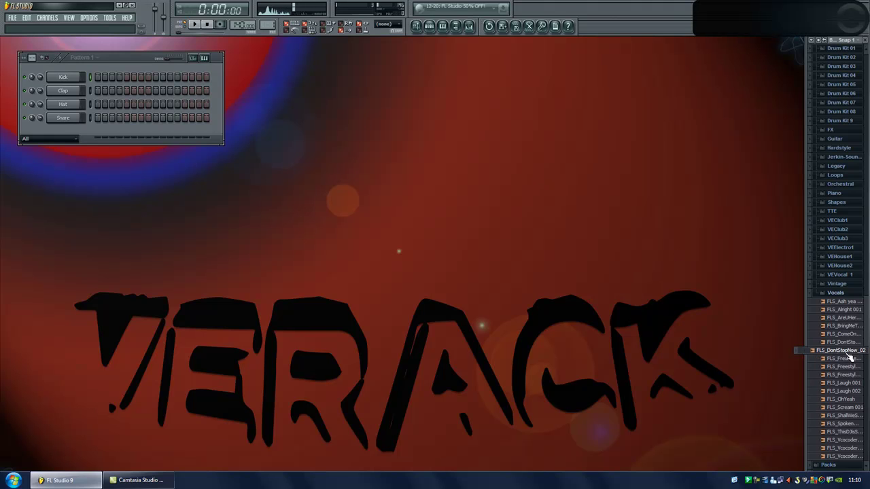
pyautogui.scroll(10, 846, 272)
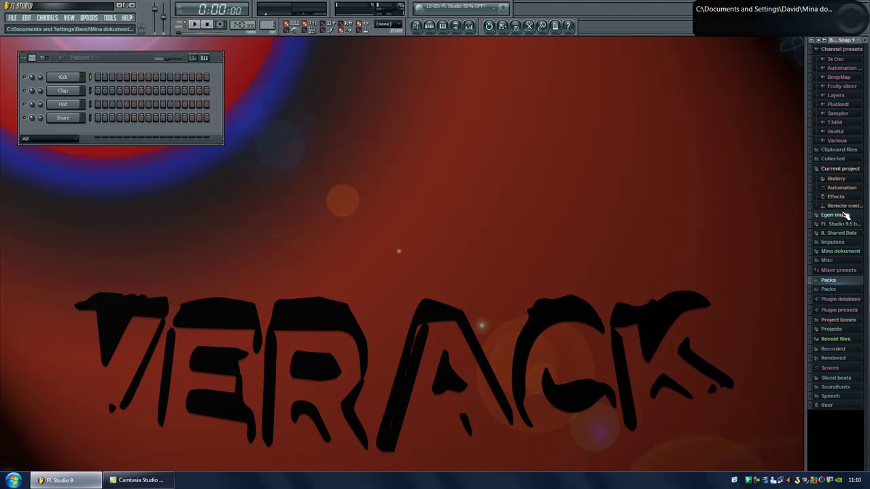
pyautogui.click(817, 279)
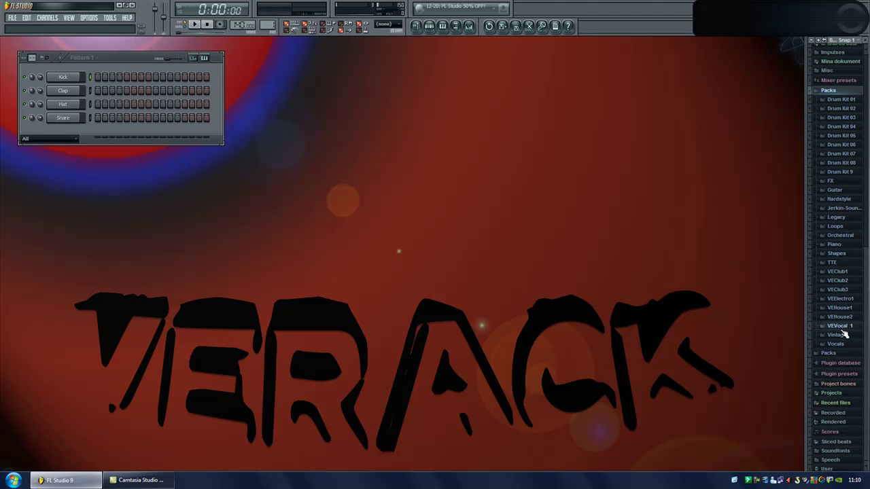
pyautogui.click(854, 343)
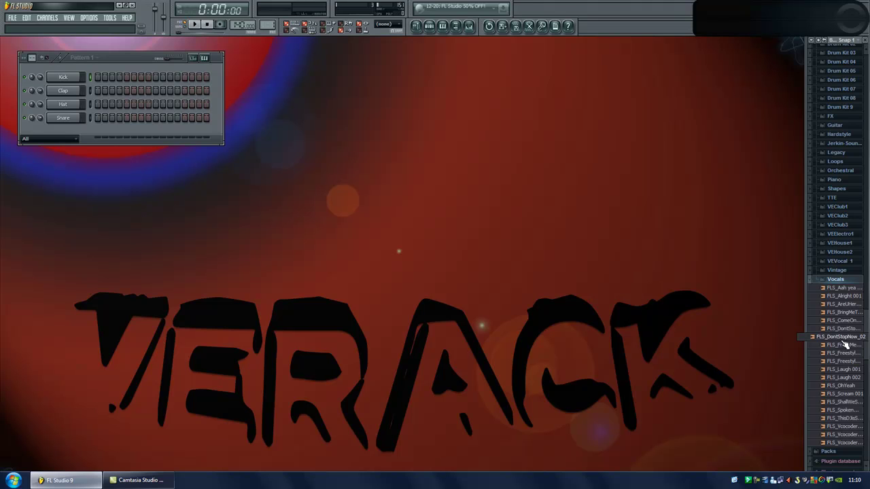
# Step: Add FLS_DontStopNow_02 as a channel and delete the Kick, Clap, Hat and Snare channels
pyautogui.moveTo(845, 340); pyautogui.dragTo(77, 135)
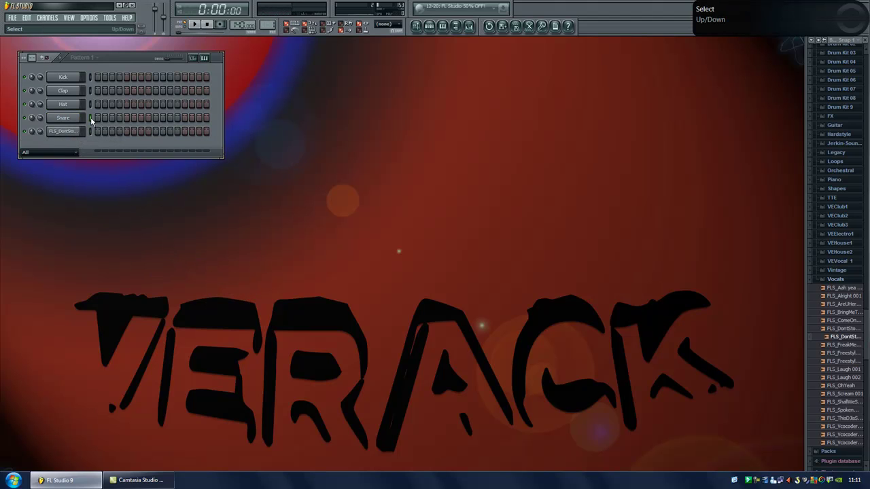
pyautogui.click(45, 18)
pyautogui.click(83, 48)
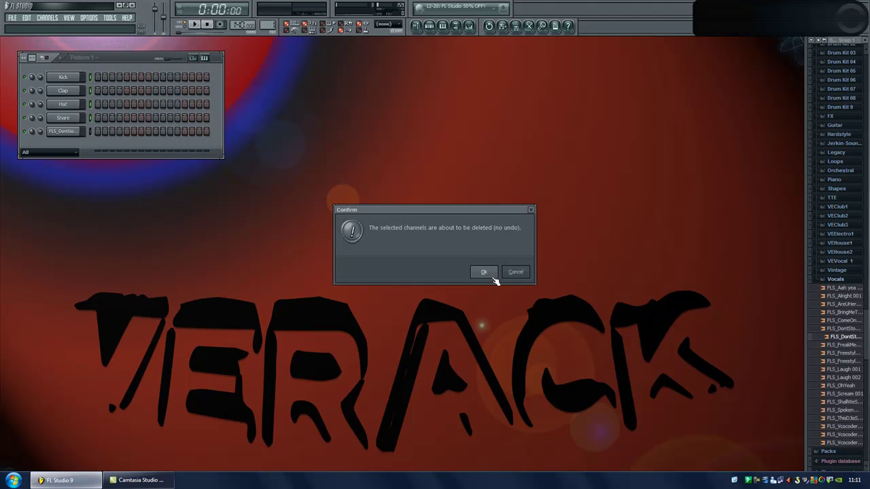
pyautogui.click(493, 276)
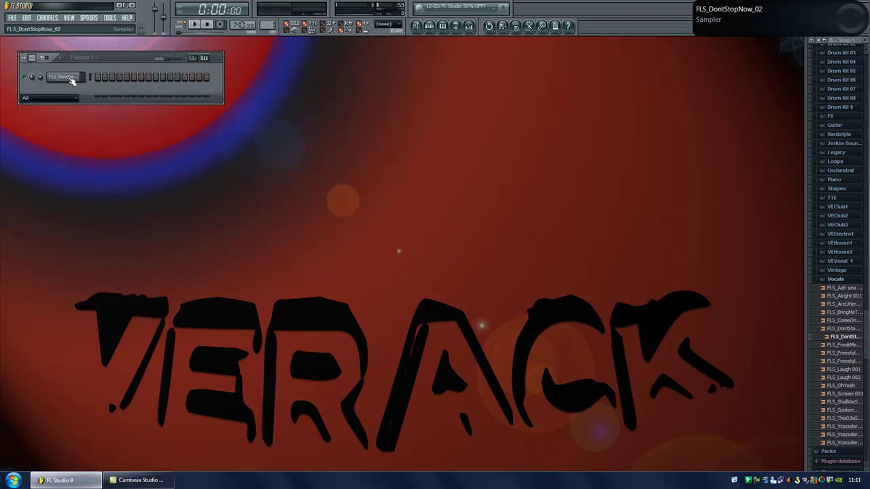
# Step: Clone the vocal channel and link the FLS_DontStopNow_02 #2 copy to mixer Insert 3
pyautogui.rightClick(71, 80)
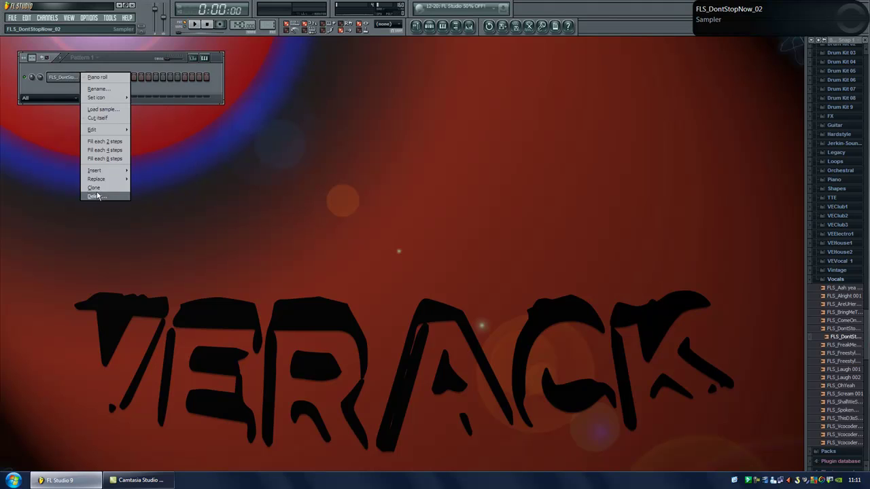
pyautogui.click(94, 187)
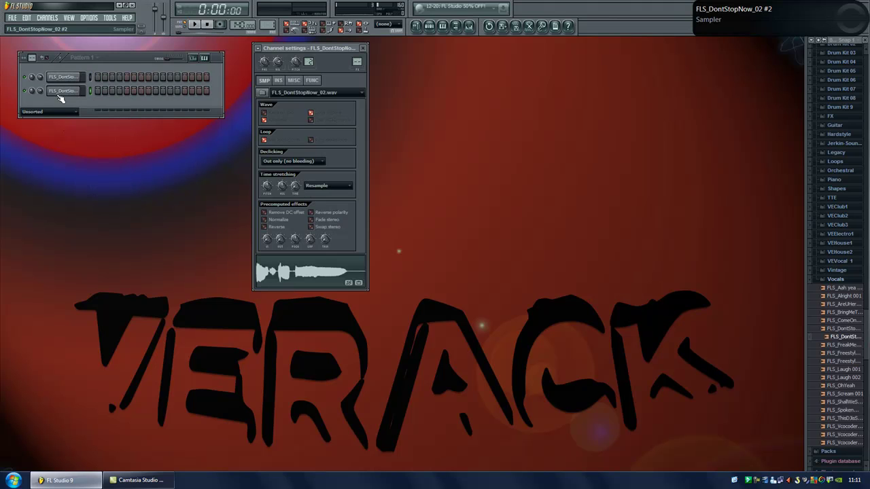
pyautogui.click(469, 28)
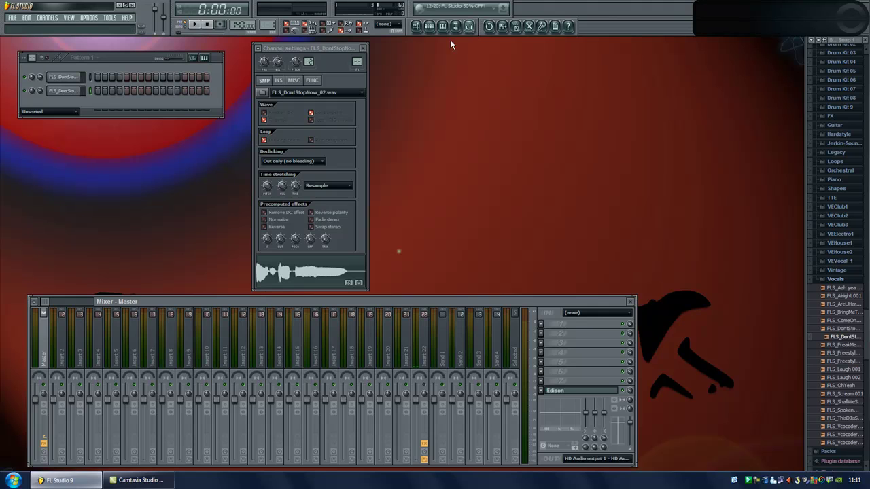
pyautogui.click(258, 48)
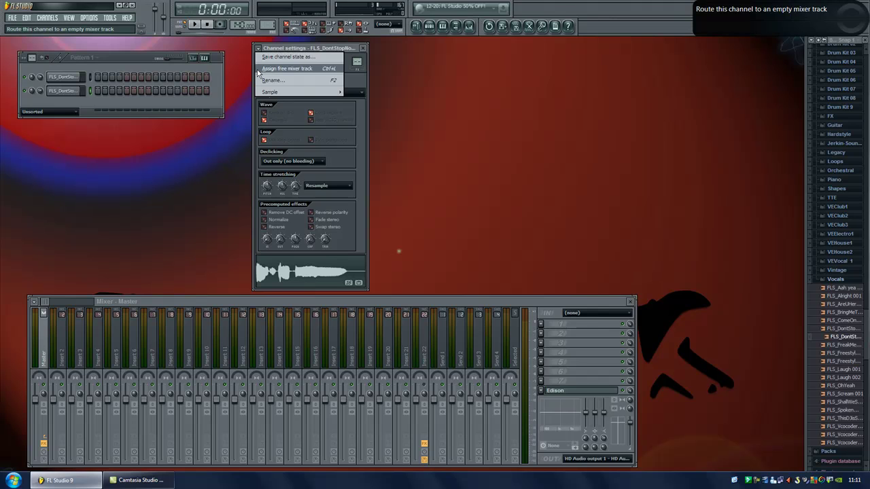
pyautogui.click(259, 69)
pyautogui.click(258, 49)
pyautogui.rightClick(98, 331)
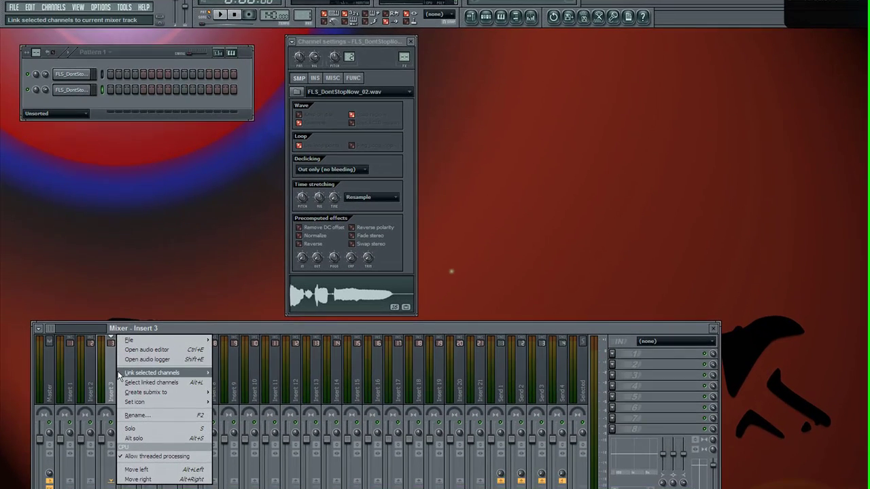
pyautogui.moveTo(106, 344)
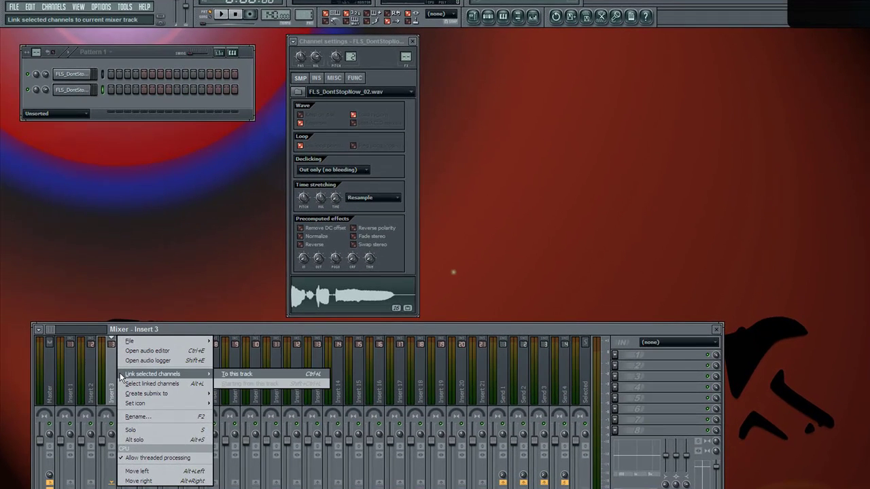
pyautogui.click(234, 375)
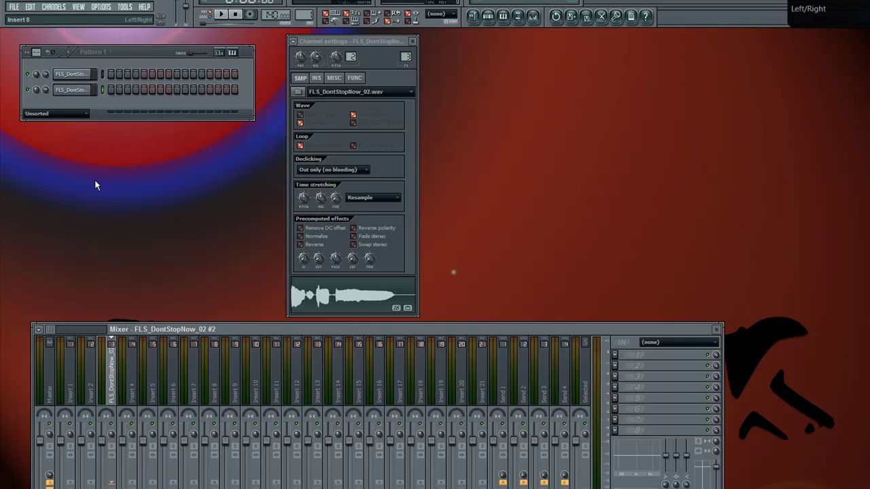
# Step: Load Edison into the first effect slot of the cloned channel's Insert 3
pyautogui.click(73, 90)
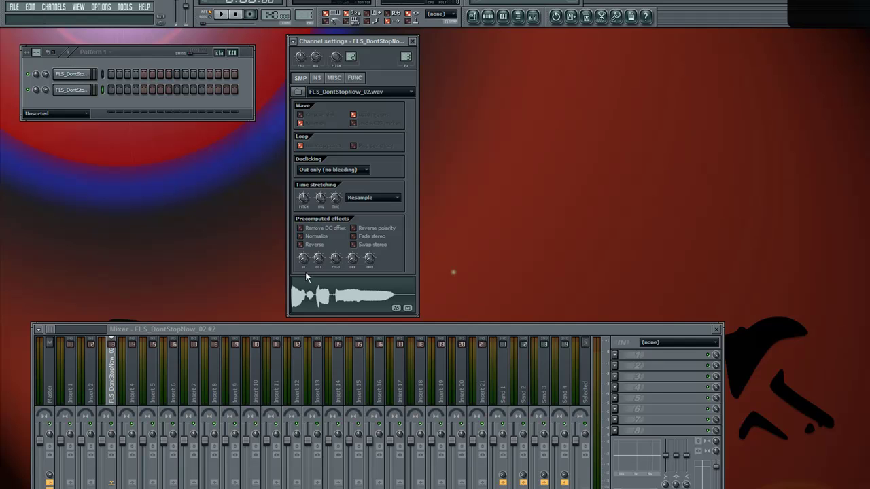
pyautogui.click(615, 354)
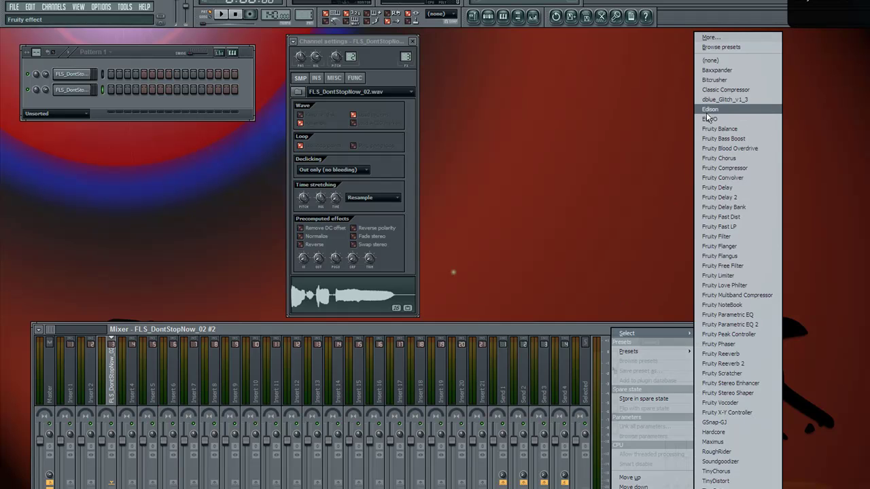
pyautogui.click(707, 110)
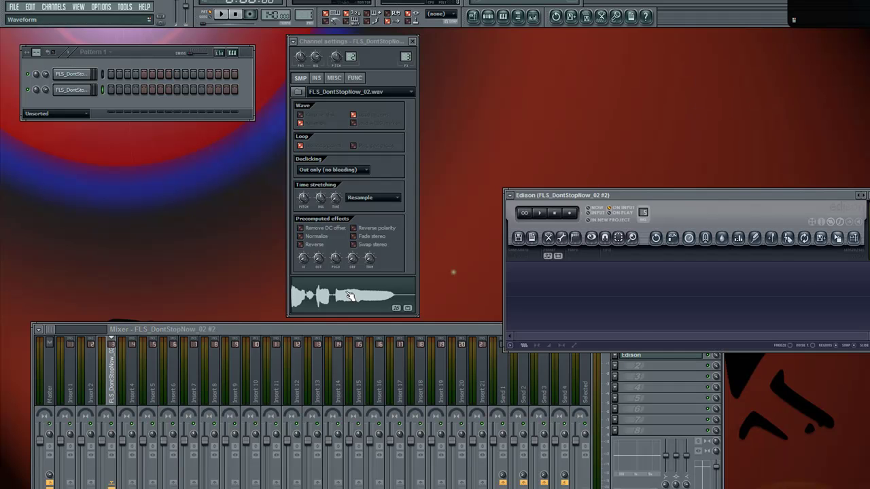
# Step: Trim the vocal in Edison from 0:300 to the end and drop FLS_DontStopNow_12.wav onto channel 2
pyautogui.moveTo(360, 298); pyautogui.dragTo(570, 290)
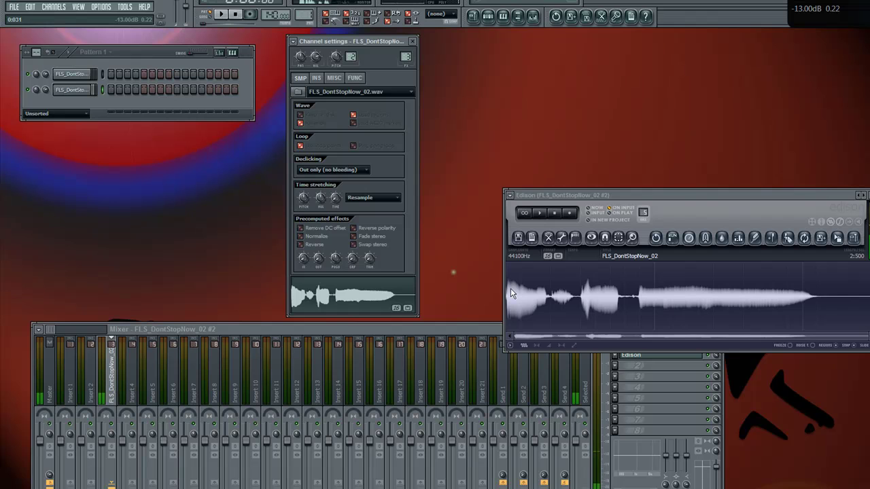
pyautogui.rightClick(365, 294)
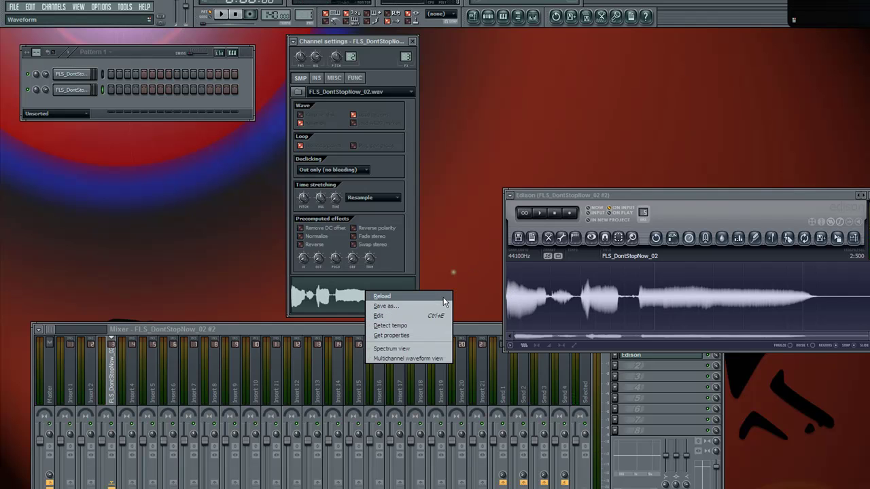
pyautogui.click(729, 186)
pyautogui.moveTo(720, 194); pyautogui.dragTo(715, 108)
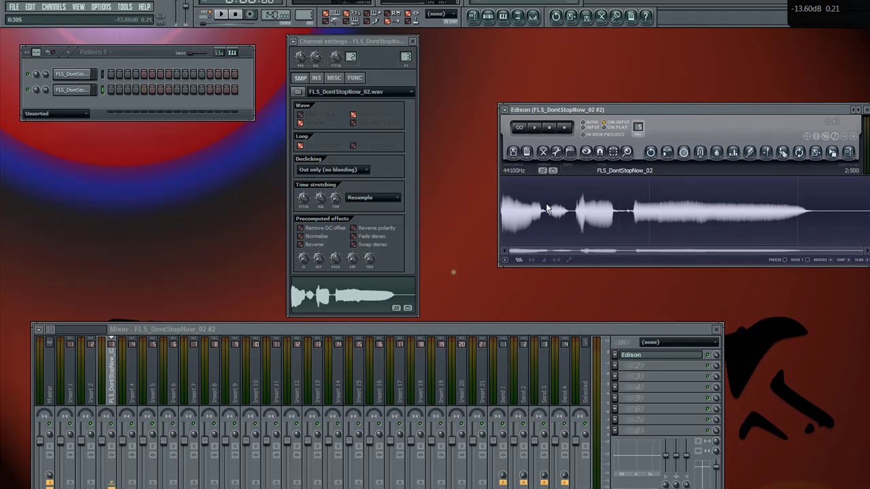
pyautogui.moveTo(548, 209); pyautogui.dragTo(825, 214)
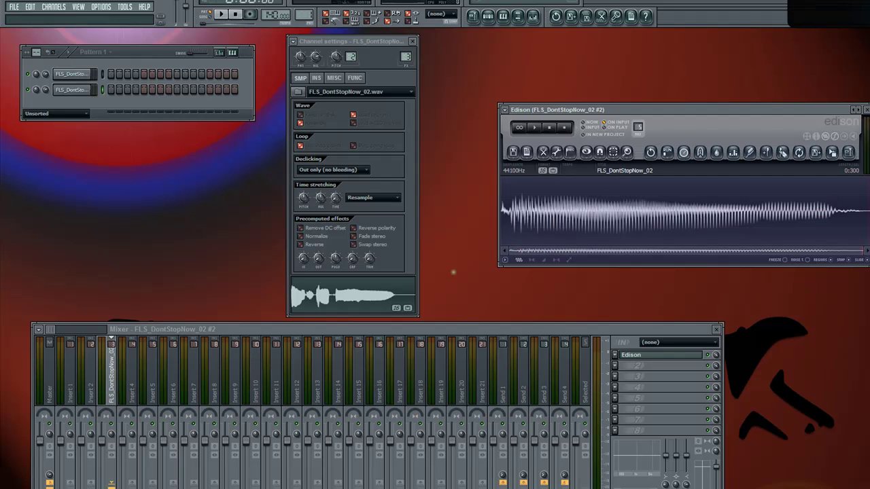
pyautogui.press('space')
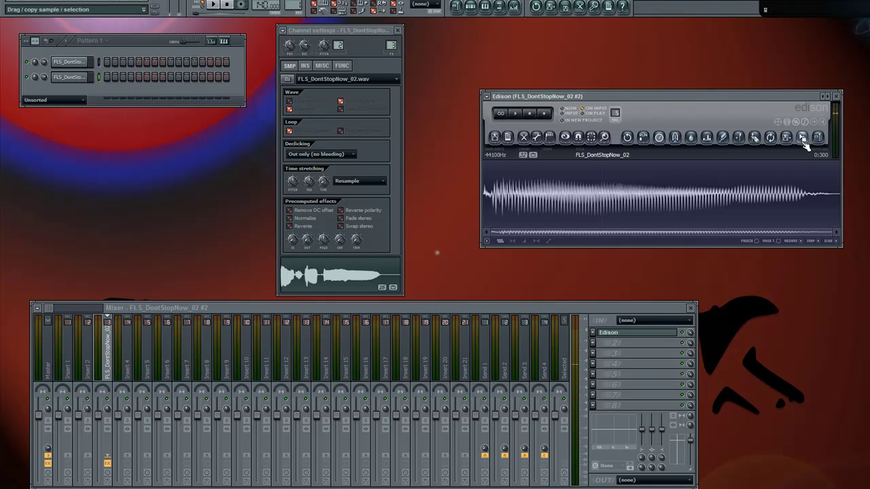
pyautogui.moveTo(804, 139); pyautogui.dragTo(68, 79)
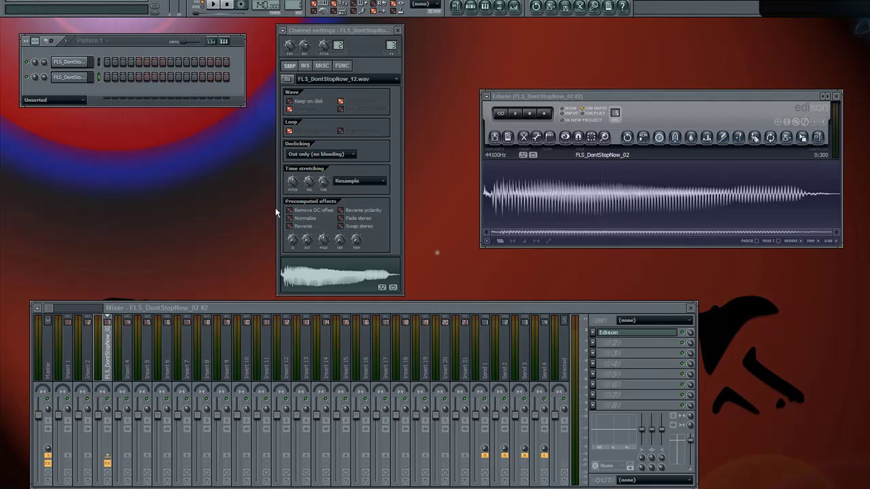
# Step: Close Edison, reverse FLS_DontStopNow_12.wav on the cloned channel, and begin replacing the insert's effect
pyautogui.click(838, 96)
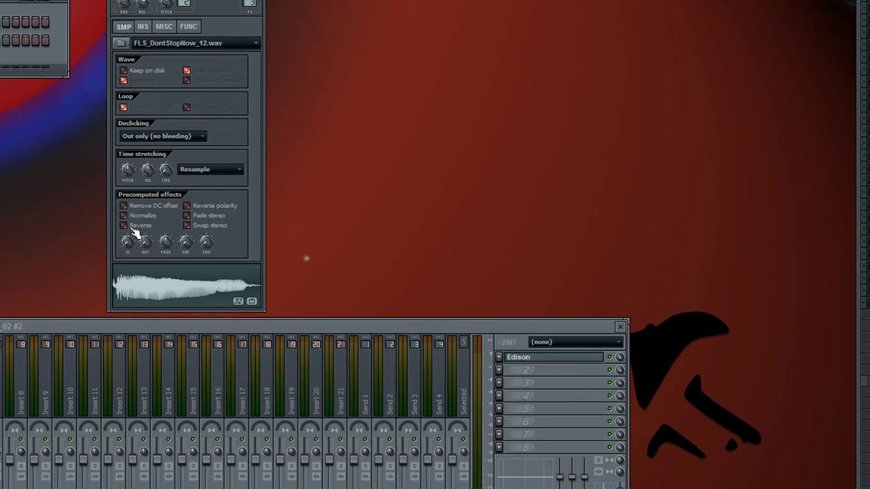
pyautogui.click(125, 225)
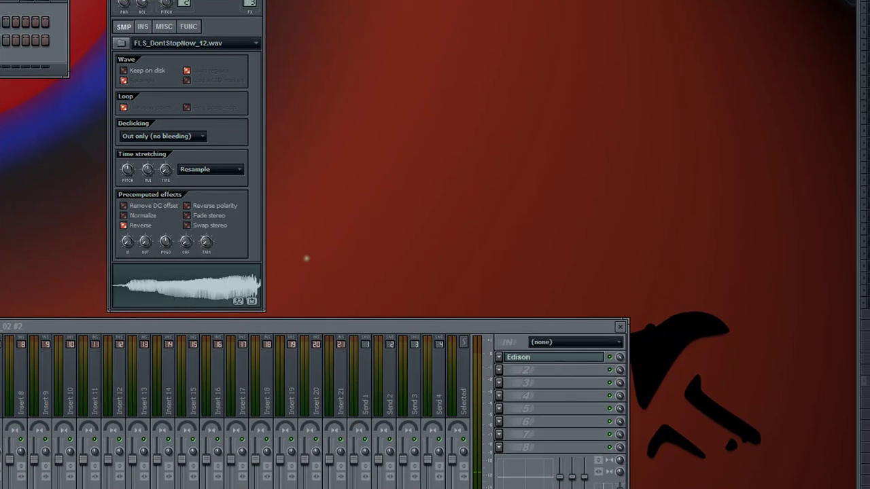
pyautogui.click(501, 357)
pyautogui.moveTo(526, 316)
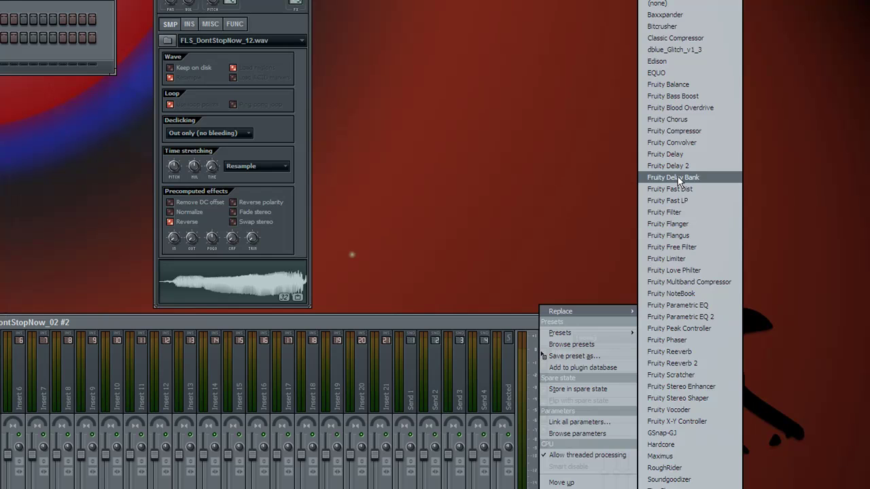
# Step: Swap the insert's effect for Fruity Delay and preview the reversed clip through it
pyautogui.click(677, 153)
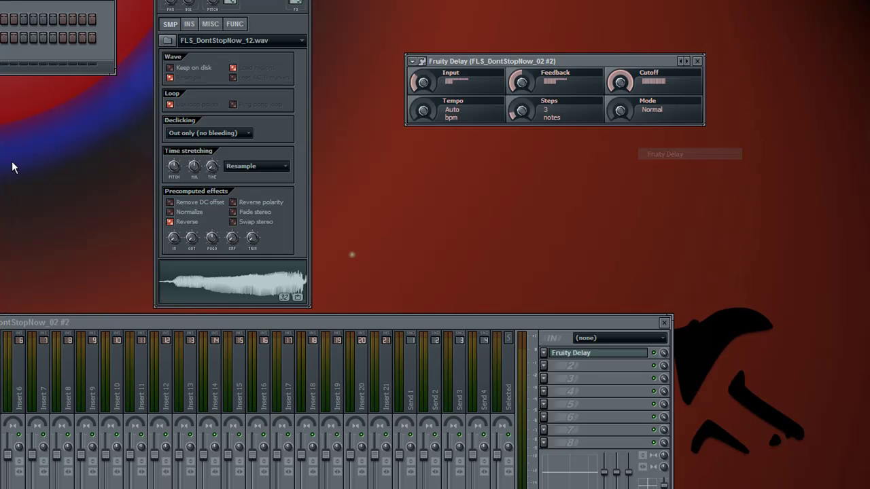
pyautogui.moveTo(600, 60); pyautogui.dragTo(616, 200)
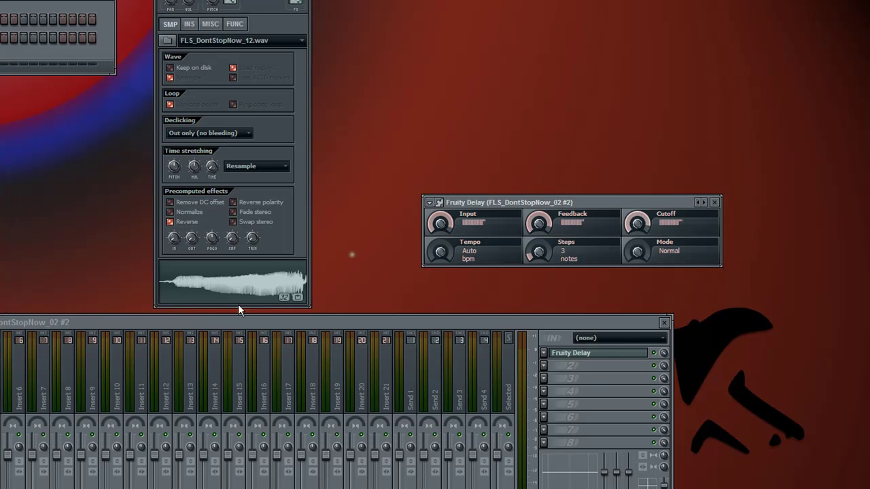
pyautogui.click(257, 294)
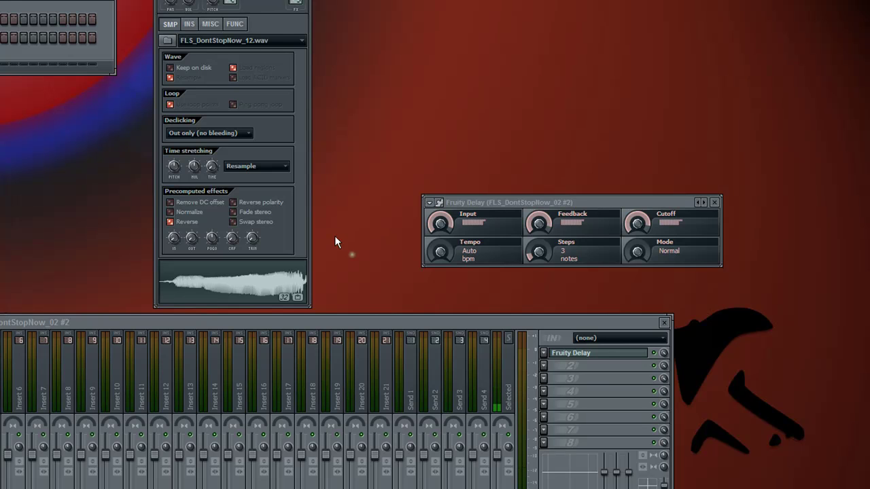
pyautogui.click(718, 203)
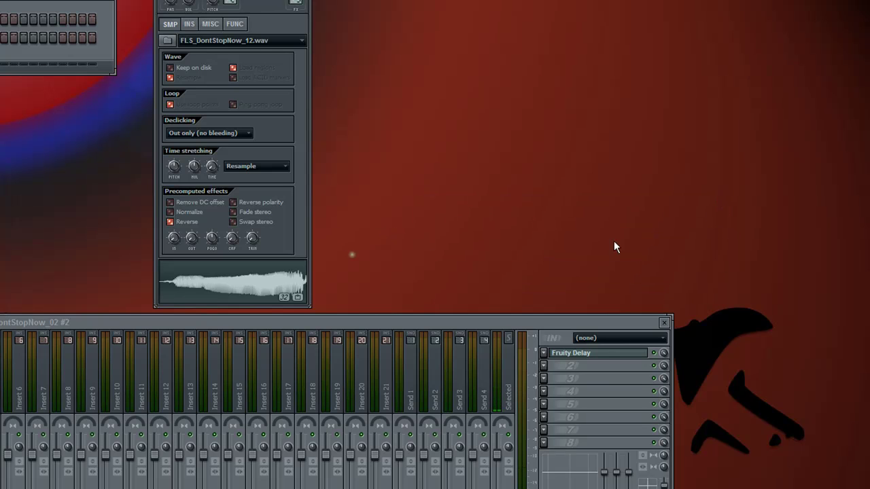
pyautogui.click(547, 379)
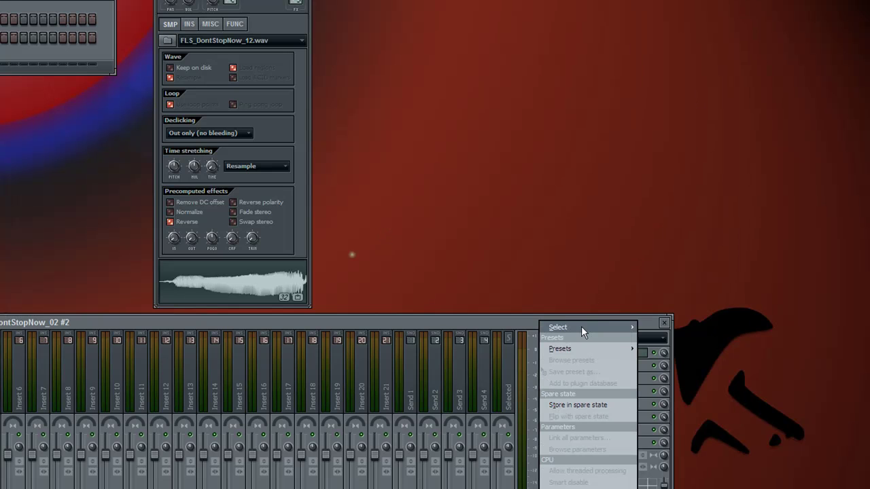
# Step: Add Edison to Insert 3 and record about 10.882 seconds of the reversed vocal's delay echo
pyautogui.moveTo(581, 327)
pyautogui.click(672, 60)
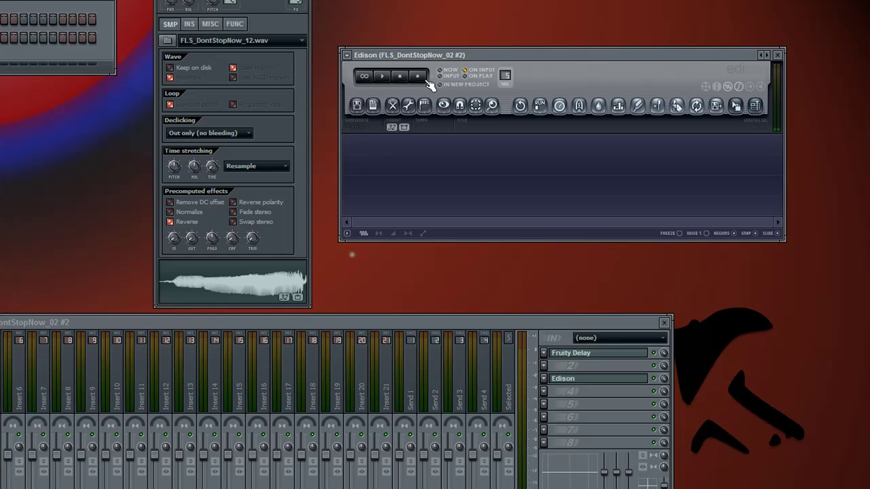
pyautogui.click(417, 76)
pyautogui.click(236, 281)
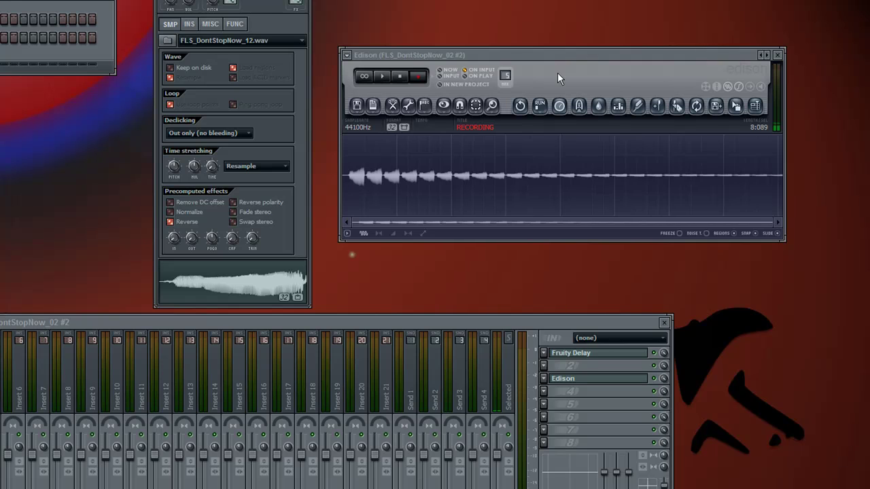
pyautogui.click(400, 76)
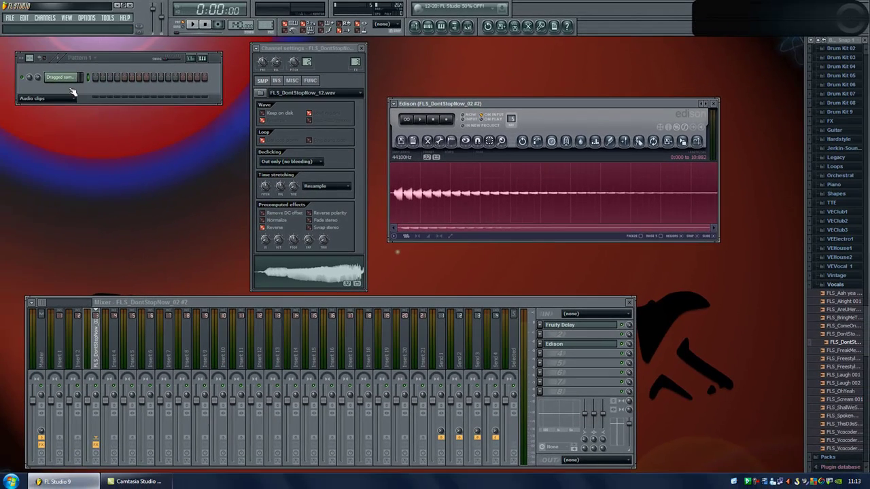
# Step: Turn on Reverse under Precomputed effects for the Dragged sample_99 echo channel
pyautogui.click(414, 26)
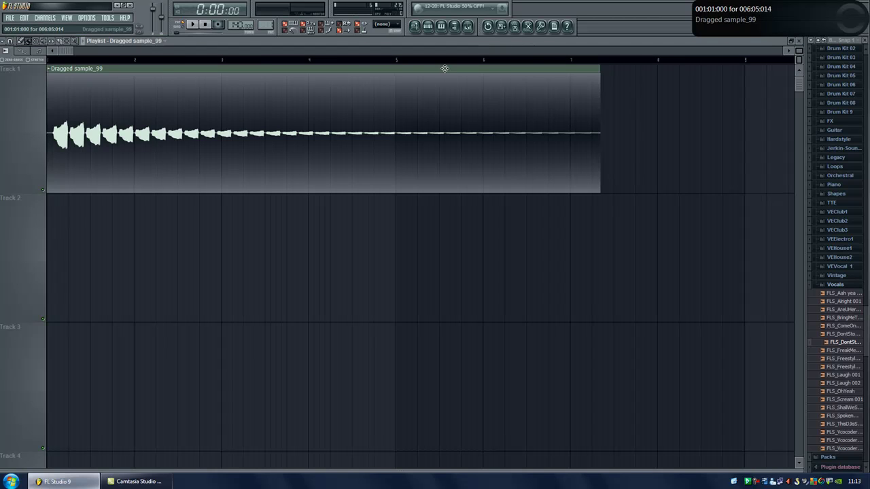
pyautogui.click(430, 27)
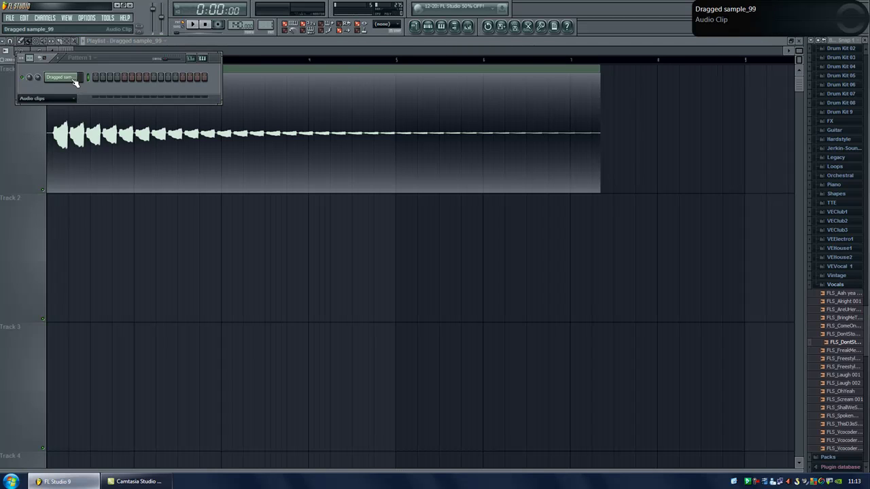
pyautogui.click(75, 80)
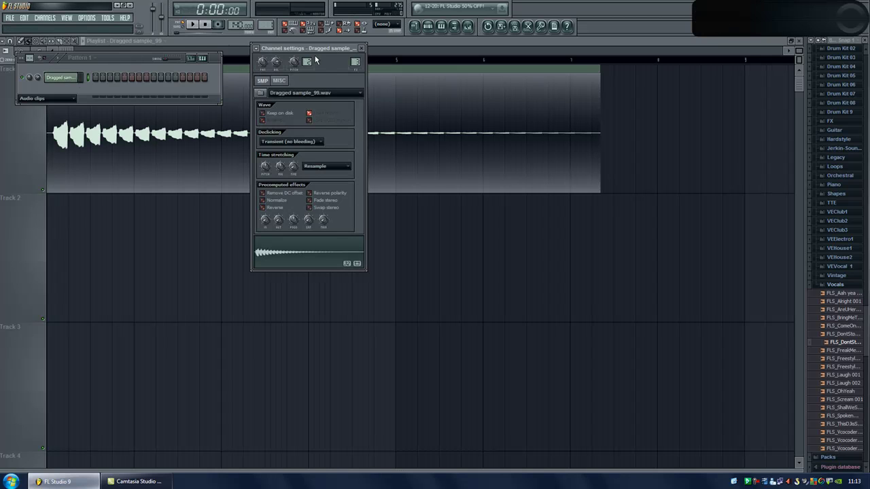
pyautogui.moveTo(330, 54); pyautogui.dragTo(318, 80)
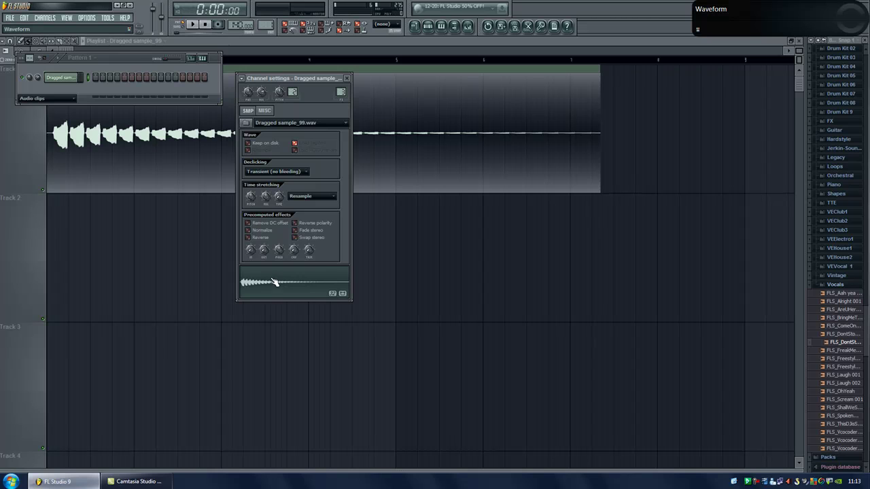
pyautogui.click(250, 239)
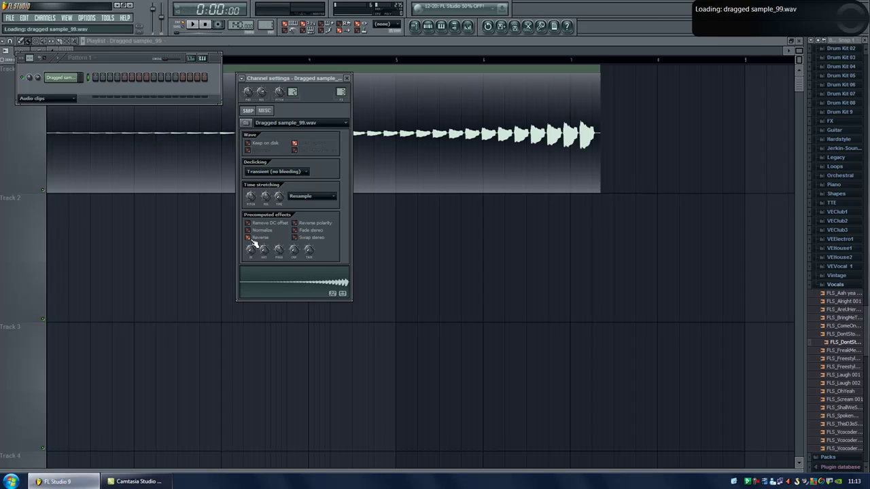
pyautogui.click(347, 78)
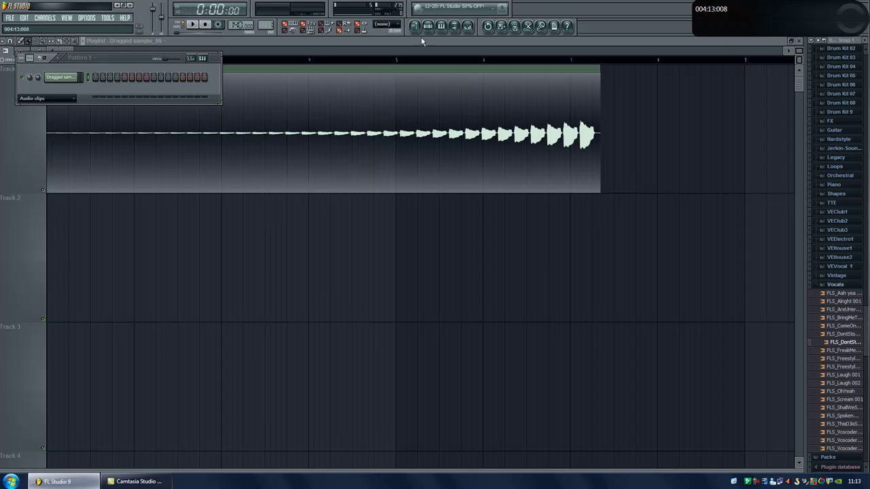
# Step: Show Unsorted channels and drag the original vocal's waveform into Track 1 after the echo
pyautogui.click(68, 100)
pyautogui.click(42, 129)
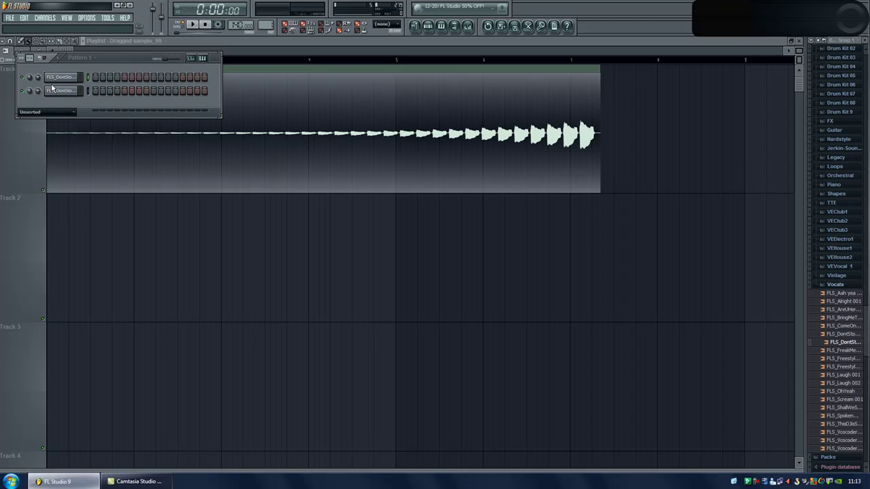
pyautogui.click(60, 78)
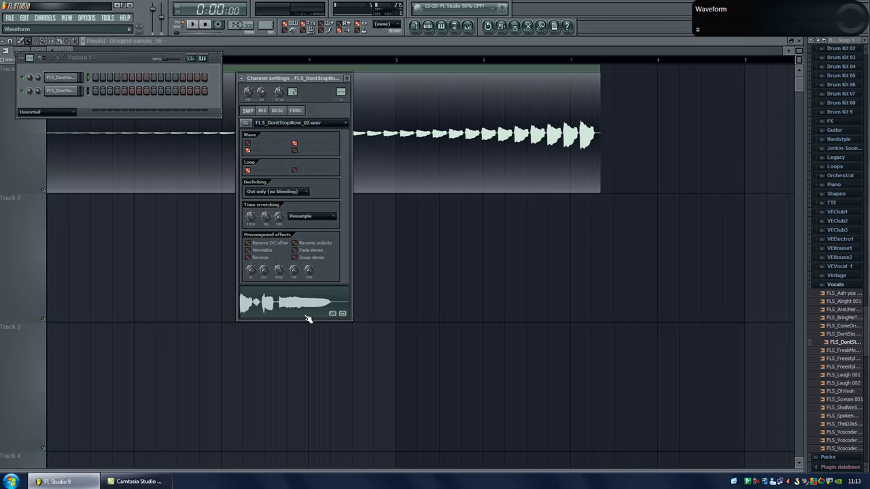
pyautogui.moveTo(307, 310); pyautogui.dragTo(569, 151)
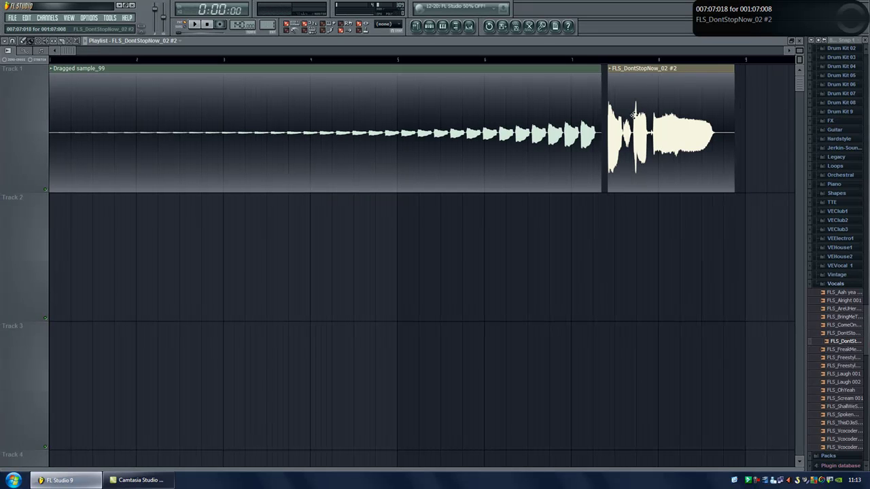
# Step: Set Snap to (none) and position the vocal clip where the reversed echo swell ends
pyautogui.click(12, 42)
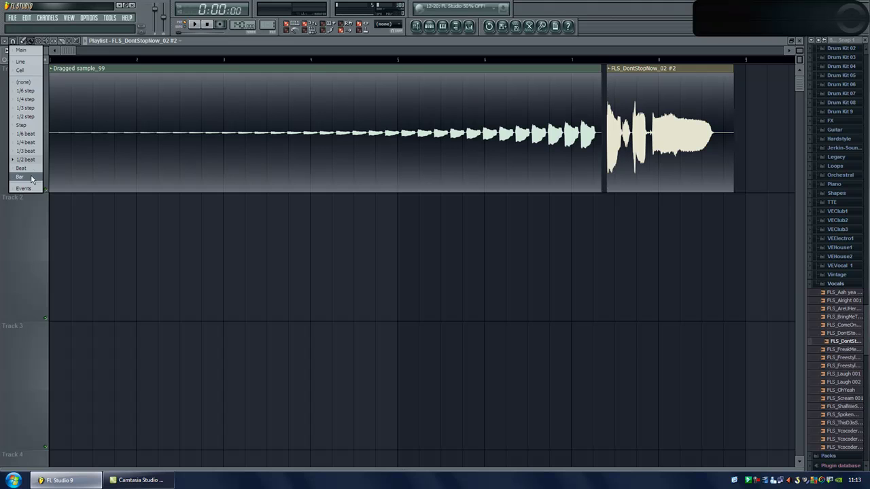
pyautogui.click(675, 115)
pyautogui.moveTo(637, 113)
pyautogui.mouseDown()
pyautogui.moveTo(681, 111)
pyautogui.moveTo(649, 110)
pyautogui.mouseUp()
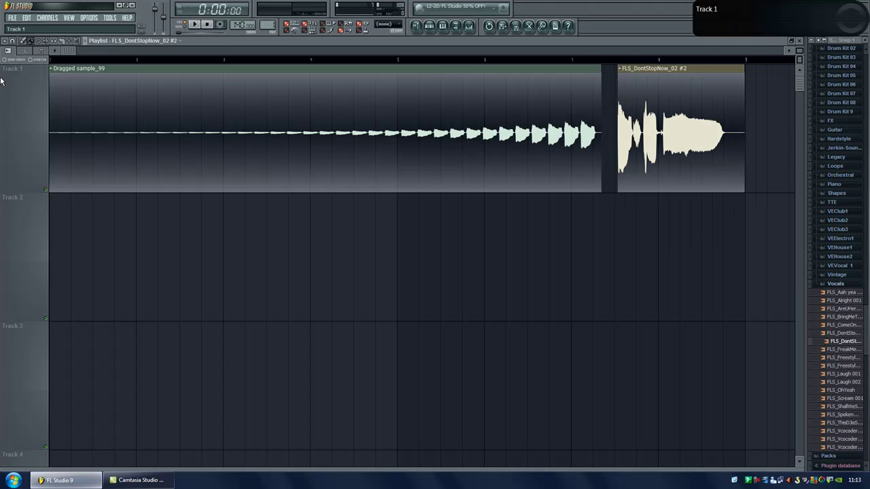
pyautogui.click(12, 41)
pyautogui.click(20, 81)
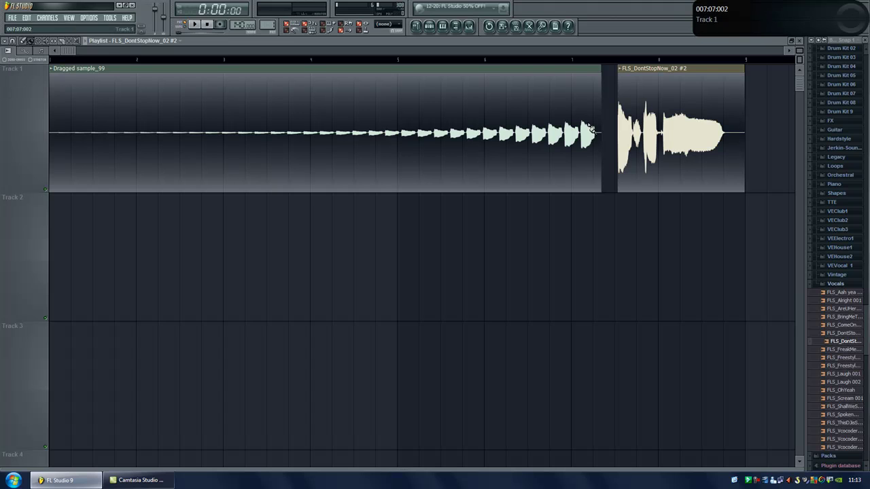
pyautogui.moveTo(564, 121); pyautogui.dragTo(662, 121)
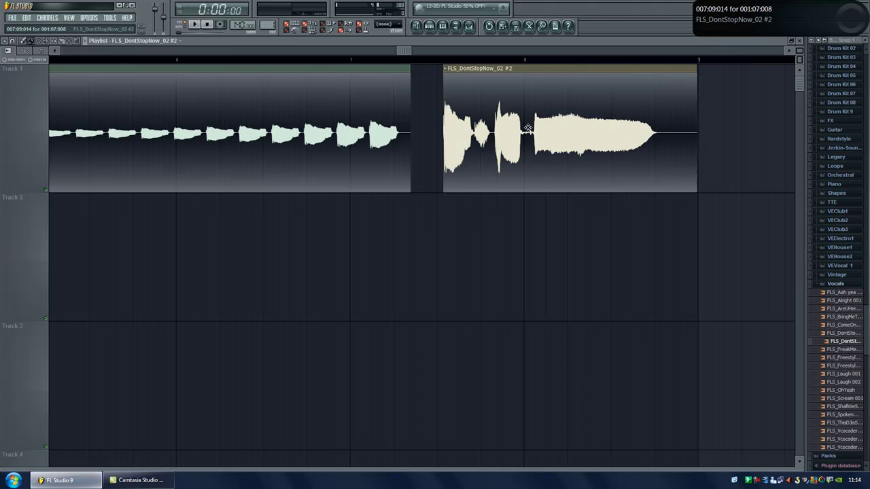
pyautogui.moveTo(513, 124); pyautogui.dragTo(481, 117)
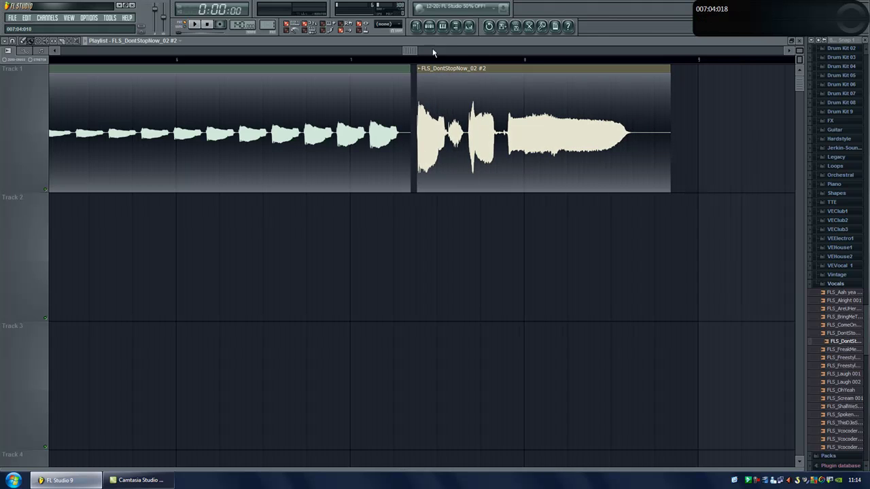
# Step: Lower the vocal channel's volume to 72%
pyautogui.click(429, 25)
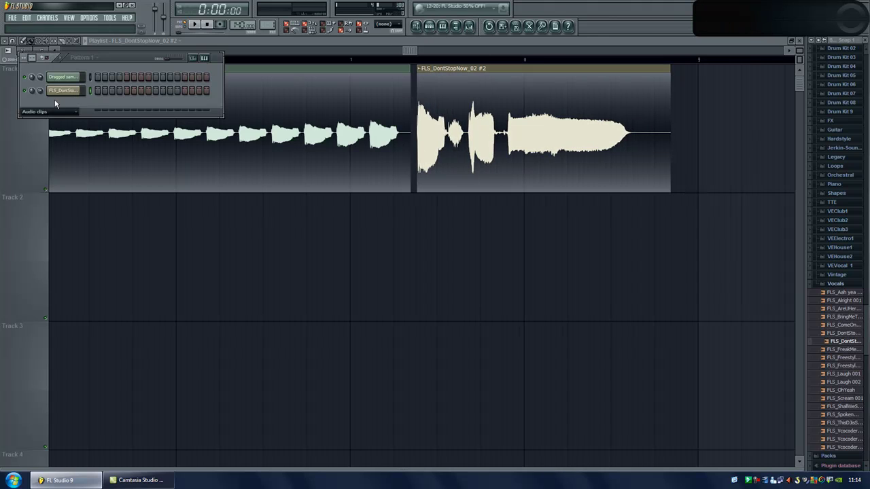
pyautogui.moveTo(39, 93); pyautogui.dragTo(39, 85)
pyautogui.click(219, 43)
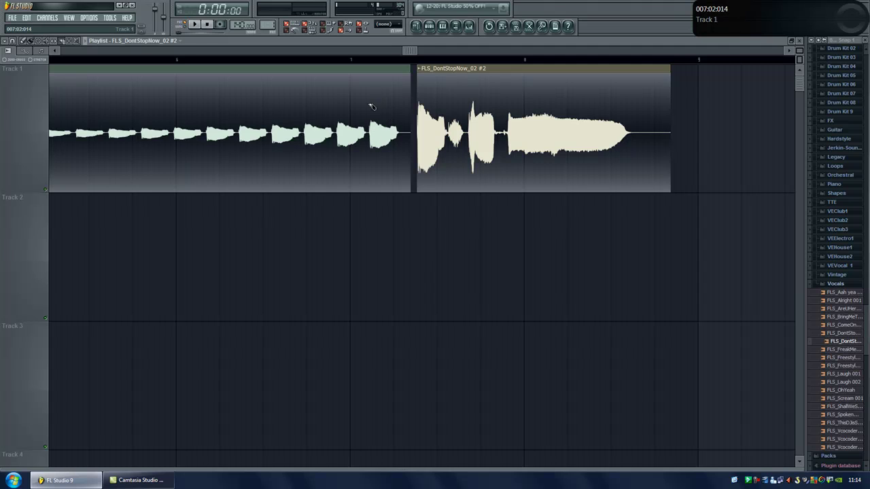
# Step: Slice off the echo clip's end, delete the leftover piece, and butt the vocal clip against it
pyautogui.moveTo(371, 170); pyautogui.dragTo(369, 195)
pyautogui.click(25, 41)
pyautogui.rightClick(379, 83)
pyautogui.moveTo(534, 98); pyautogui.dragTo(487, 100)
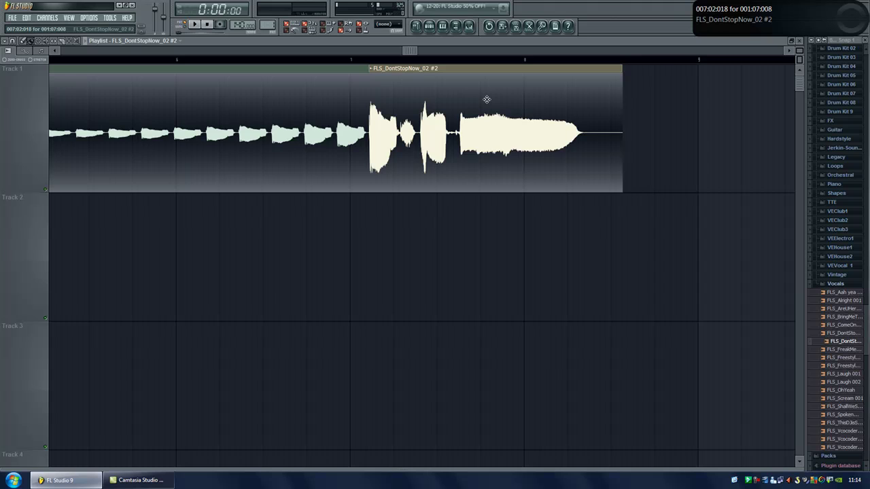
pyautogui.press('F6')
pyautogui.click(71, 92)
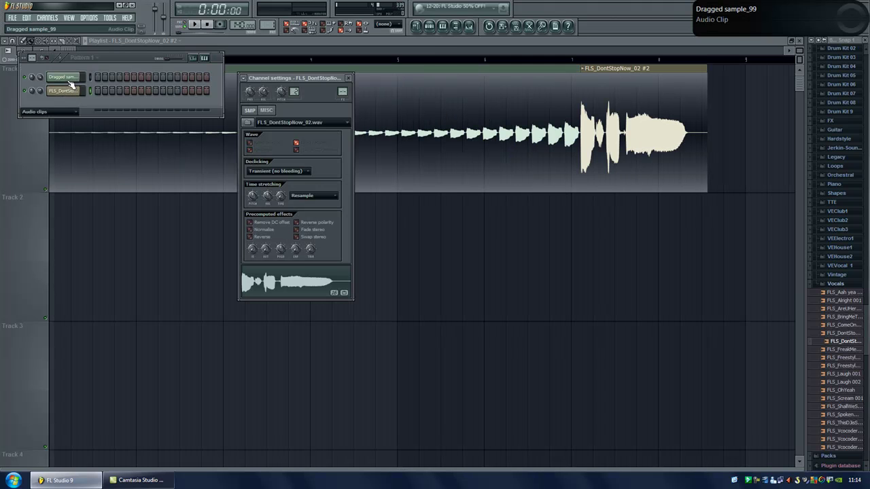
pyautogui.click(66, 79)
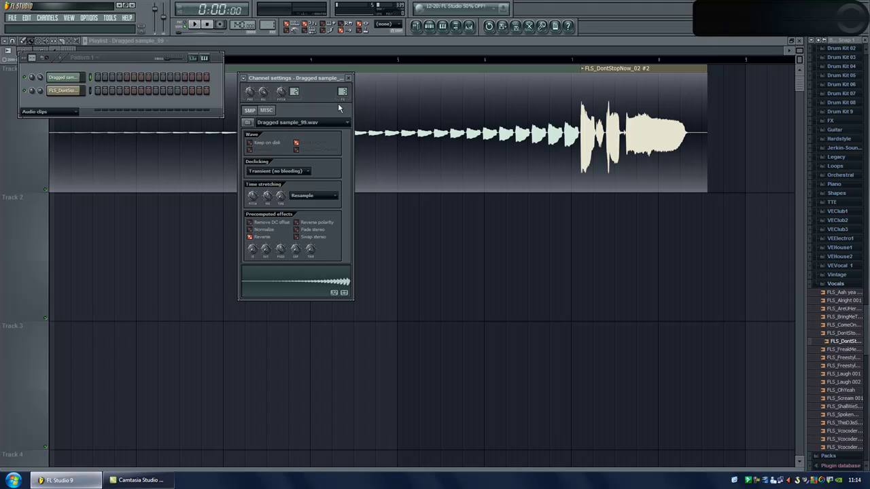
pyautogui.click(468, 26)
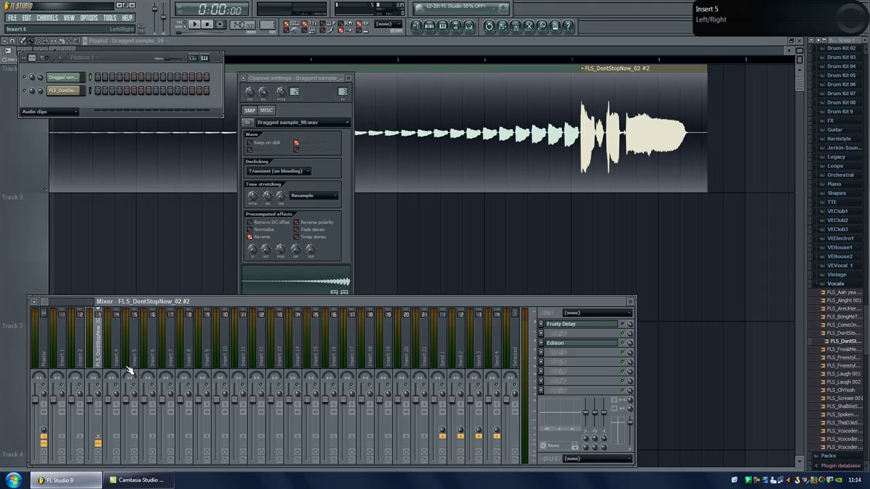
pyautogui.click(629, 301)
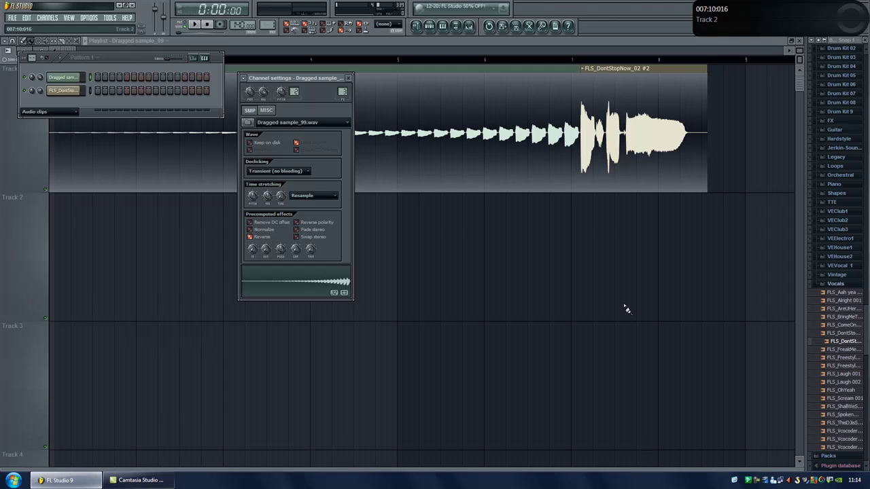
pyautogui.click(348, 79)
pyautogui.click(228, 40)
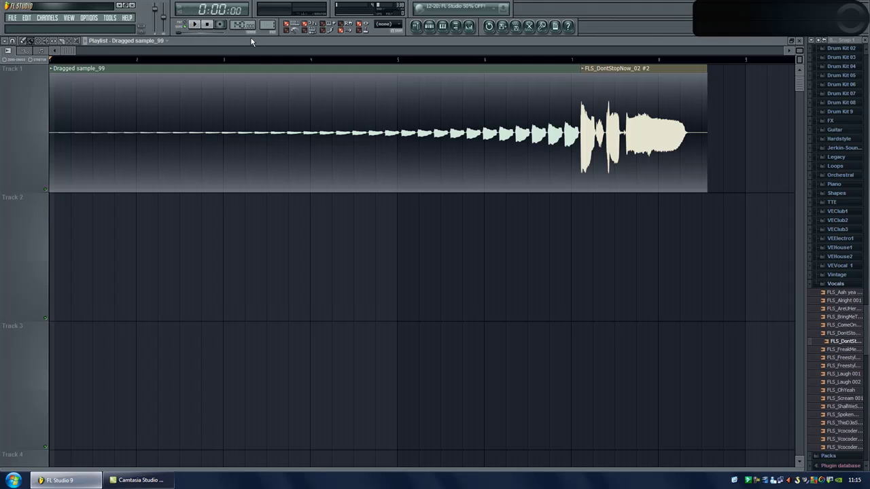
pyautogui.click(195, 25)
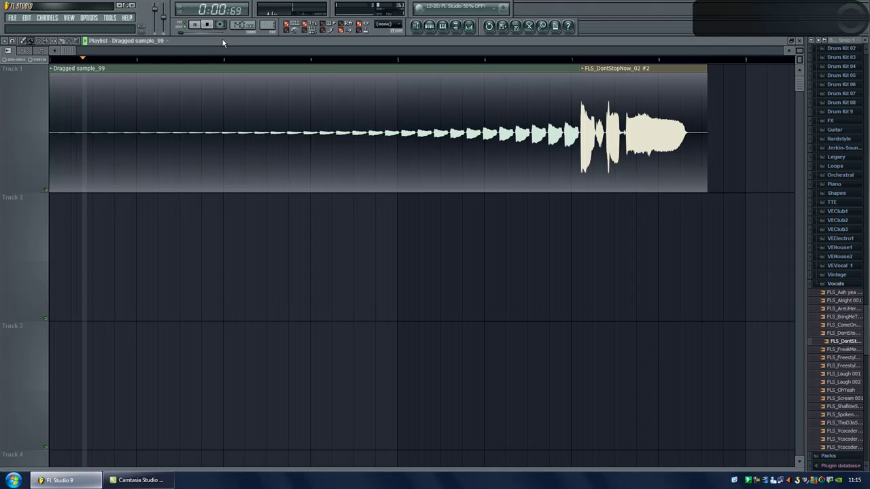
pyautogui.press('space')
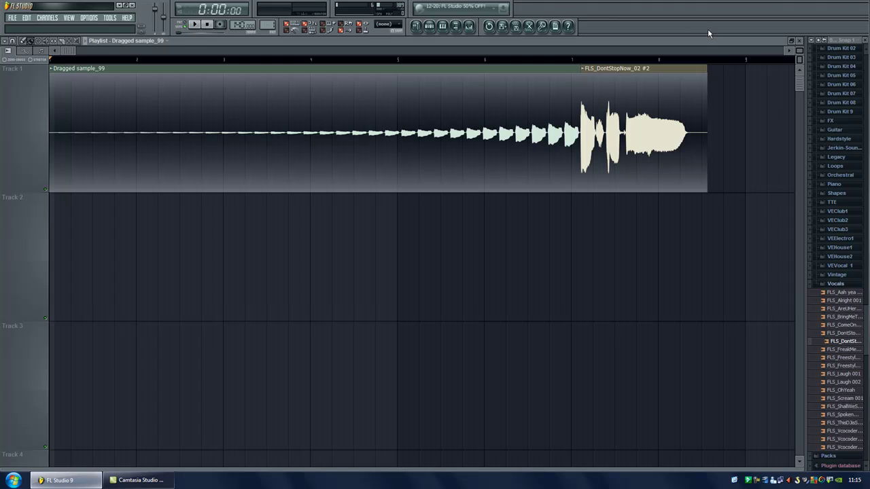
# Step: Place the FLS_DontStopNow fade in sample on Track 2, play the arrangement through, then hide the Playlist
pyautogui.moveTo(841, 341); pyautogui.dragTo(37, 306)
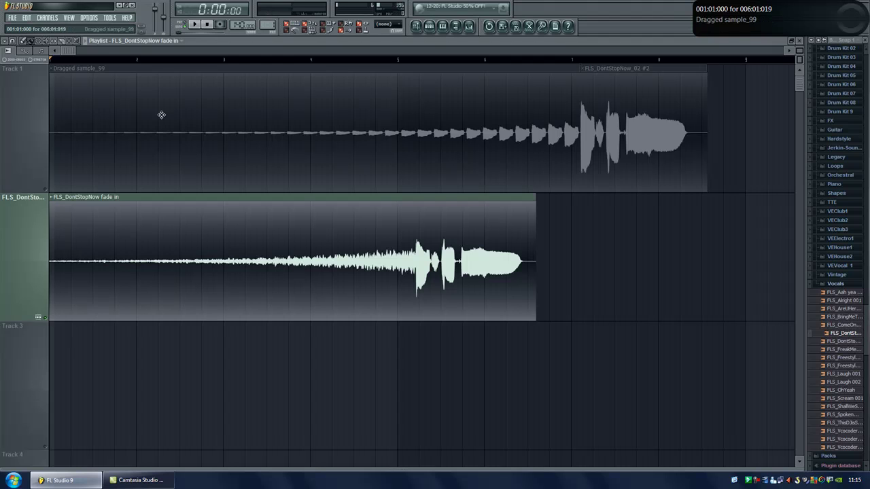
pyautogui.click(194, 25)
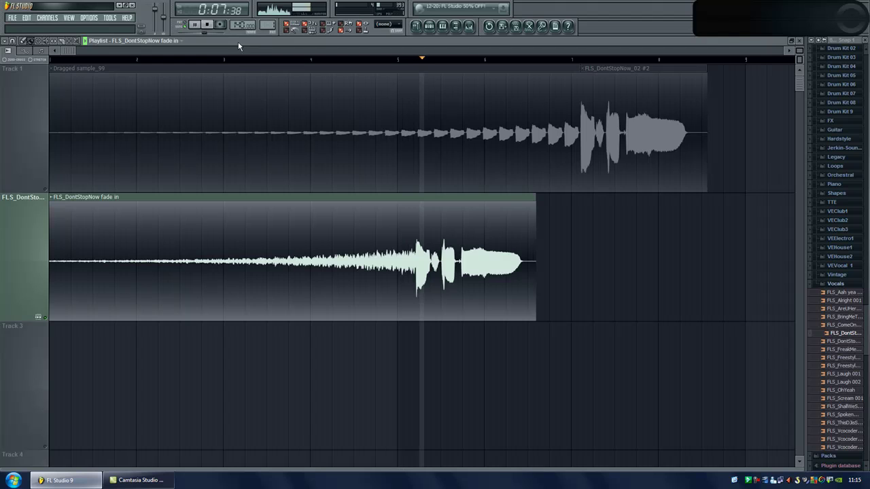
pyautogui.click(207, 26)
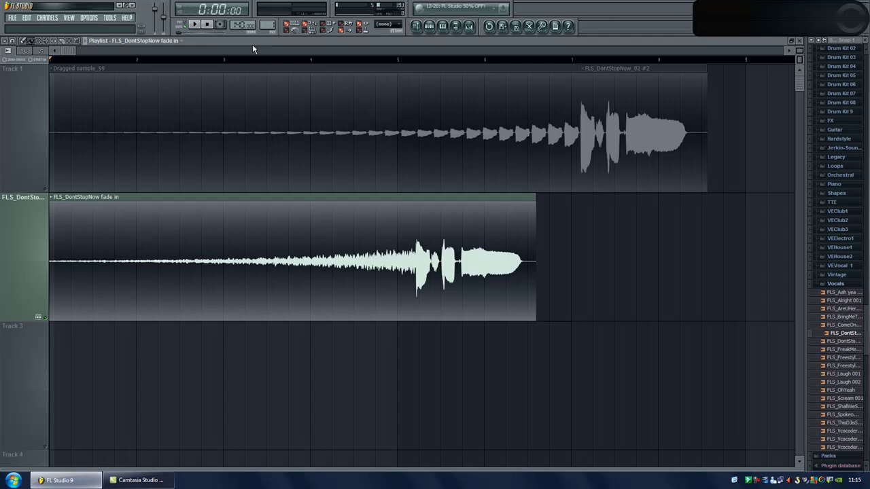
pyautogui.press('F5')
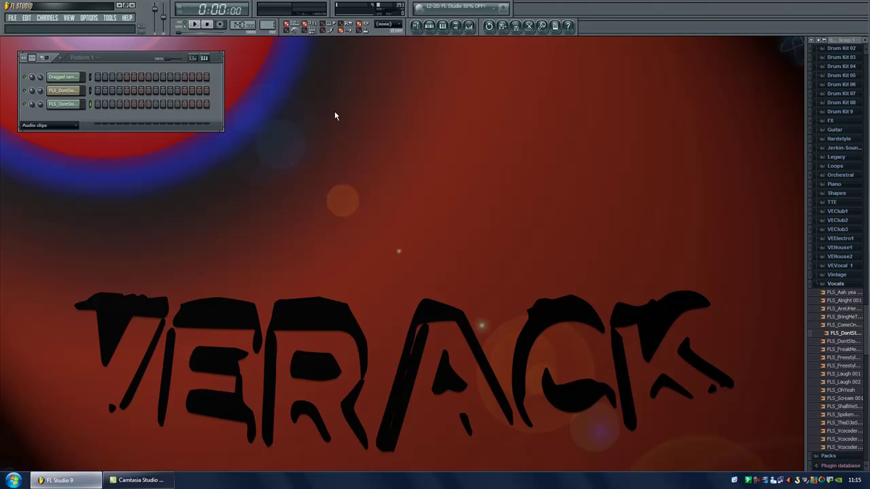